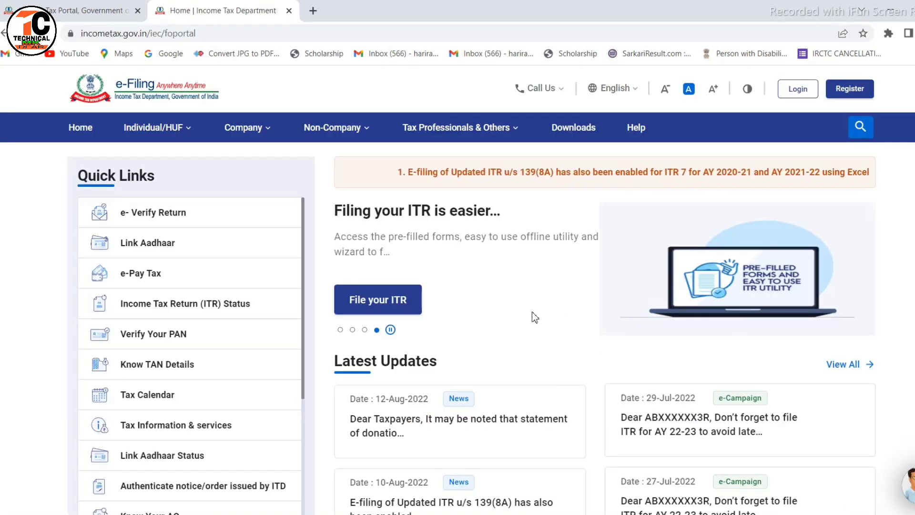
Open the Instant E-PAN service from Quick Links under the individual taxpayer options.
click(155, 127)
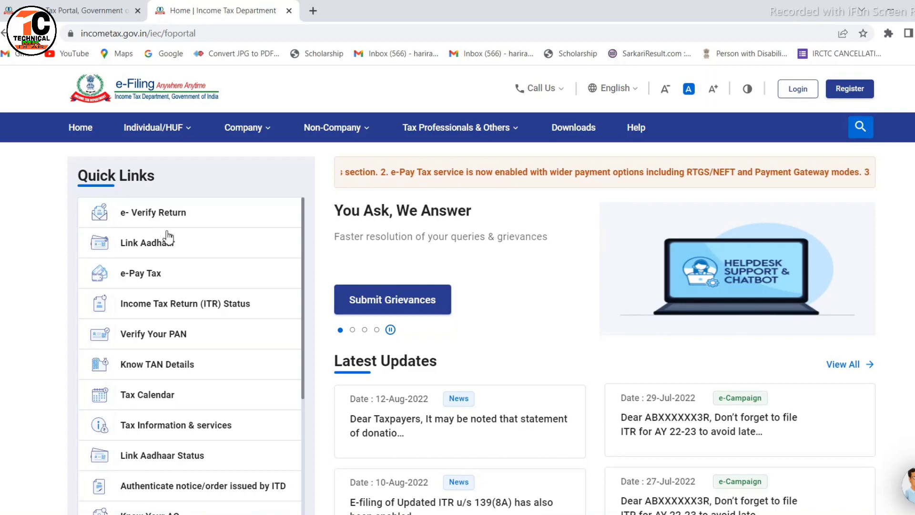
scroll(168, 237, down, 5)
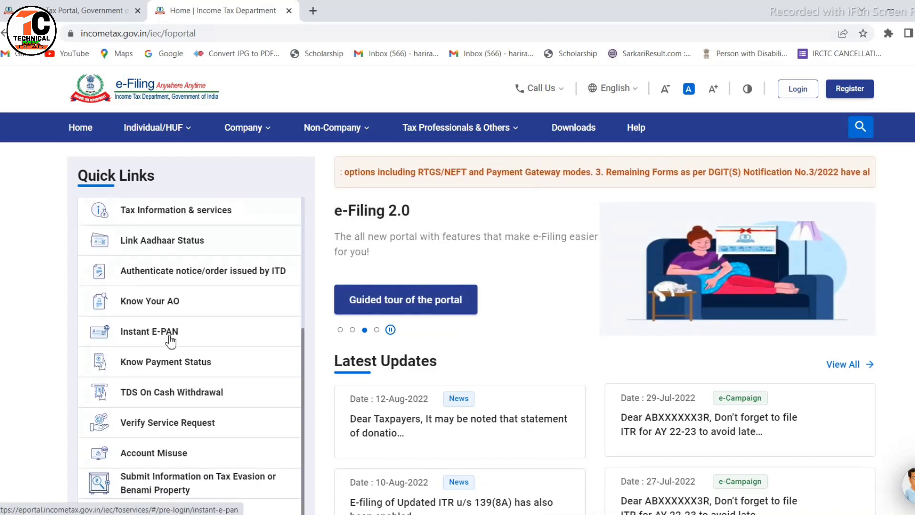
click(170, 337)
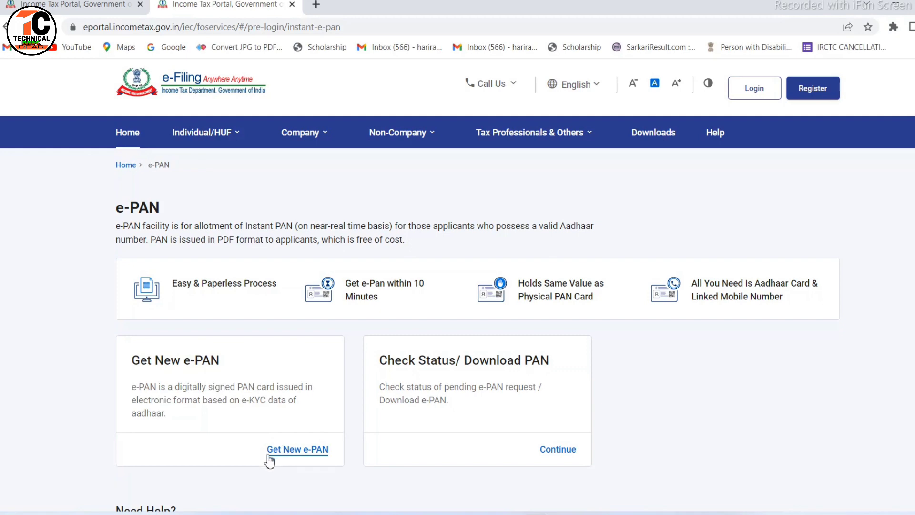
Start a Get New e-PAN application, enter the Aadhaar number and tick the 'I confirm that' declaration.
click(314, 453)
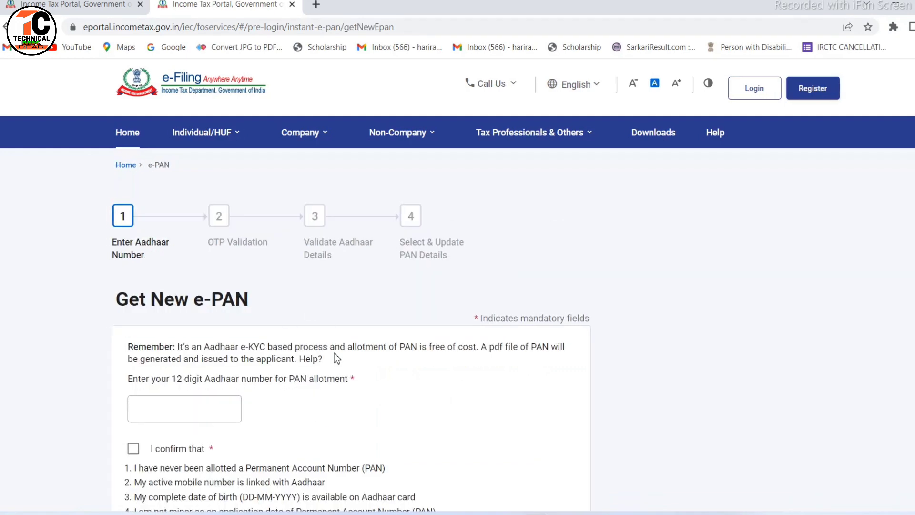
scroll(336, 356, down, 1)
scroll(336, 357, down, 1)
scroll(149, 281, up, 2)
scroll(469, 262, down, 3)
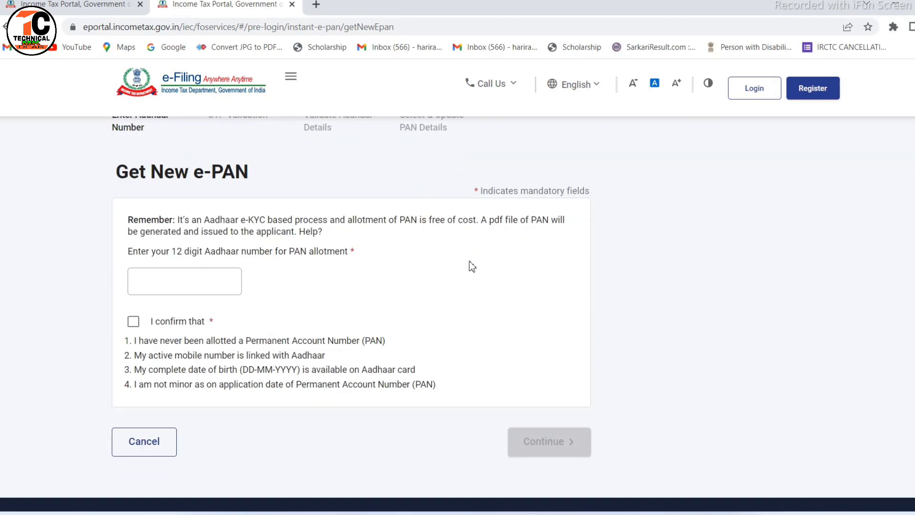
scroll(483, 268, up, 2)
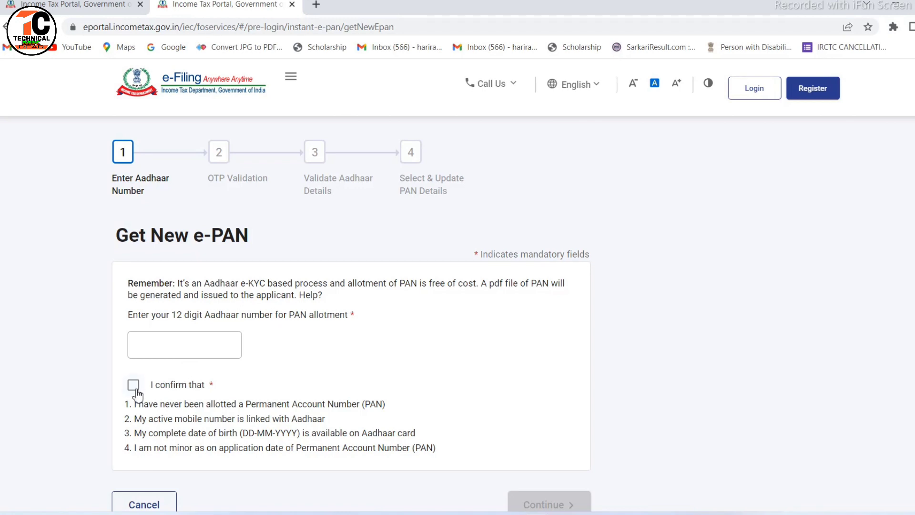
scroll(157, 385, down, 1)
scroll(158, 385, down, 2)
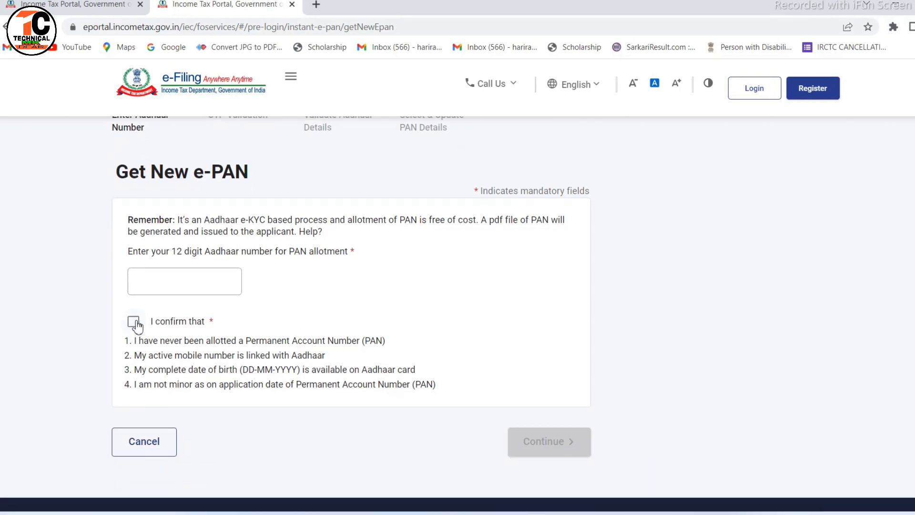
click(134, 322)
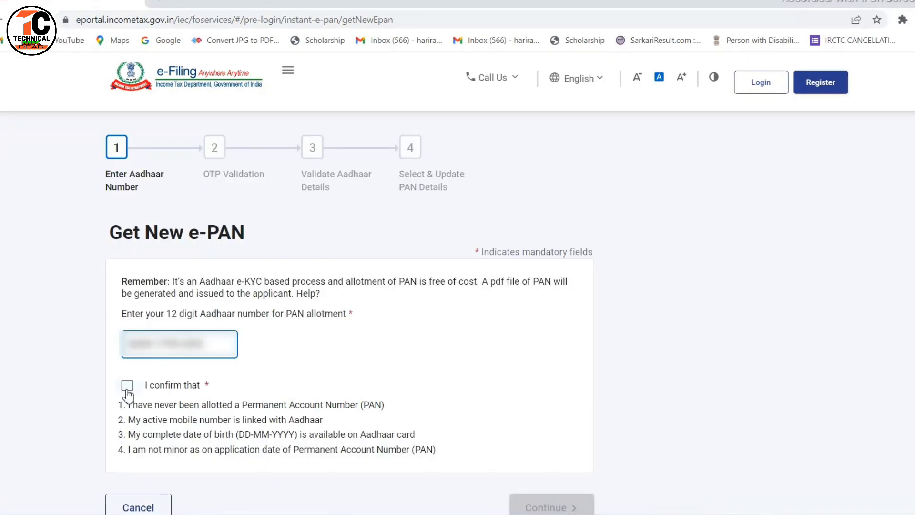
click(127, 386)
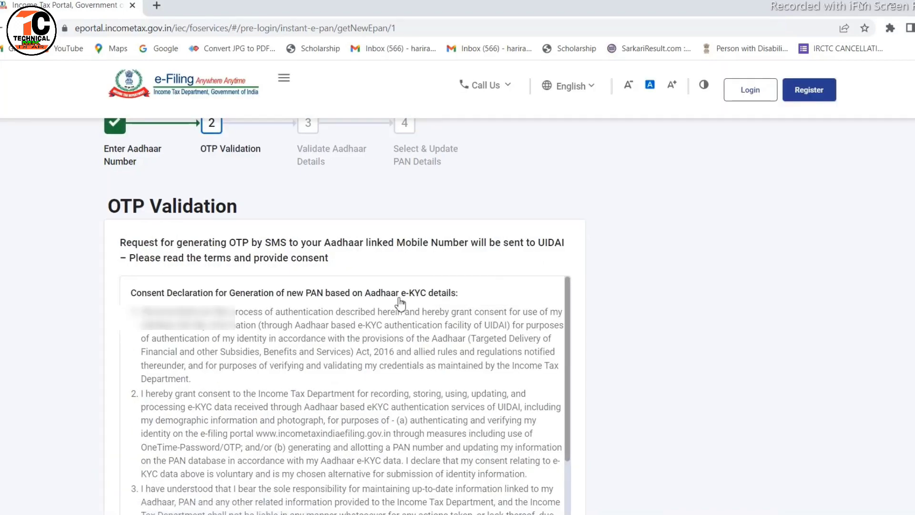
Agree to the Aadhaar OTP validation consent terms on the OTP Validation step.
scroll(399, 303, down, 3)
scroll(435, 390, down, 3)
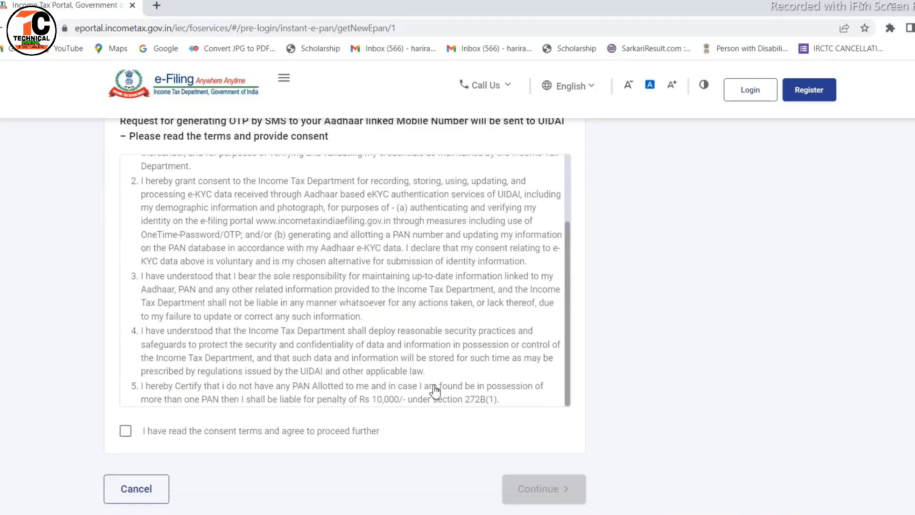
scroll(405, 355, up, 2)
scroll(405, 355, down, 2)
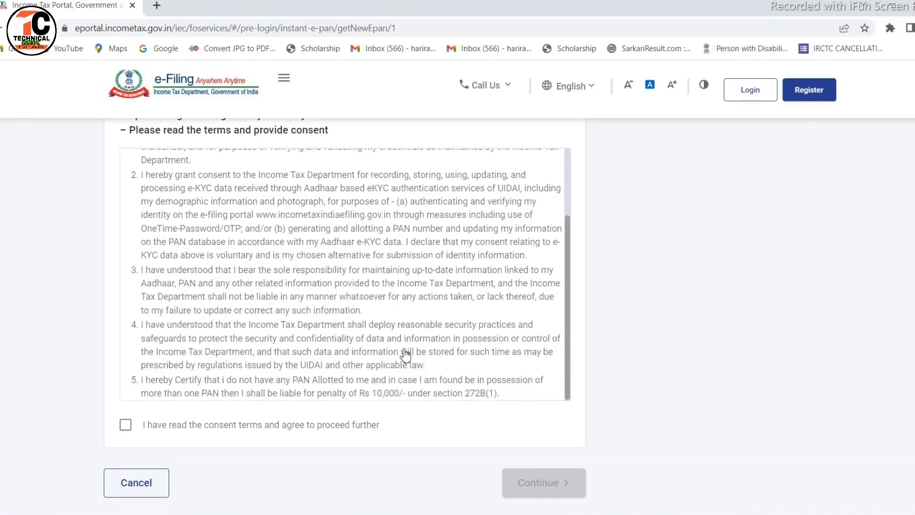
click(126, 425)
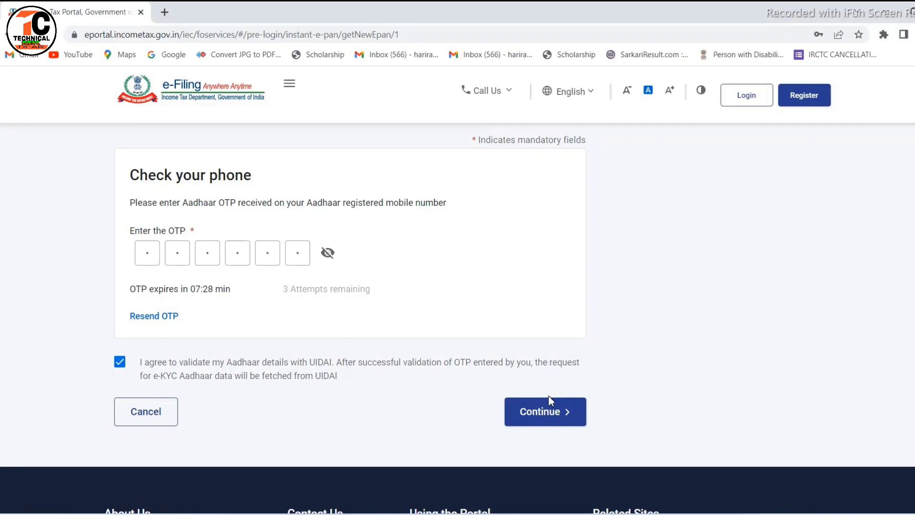
Submit the Aadhaar OTP and accept that the e-KYC details are correct.
click(548, 397)
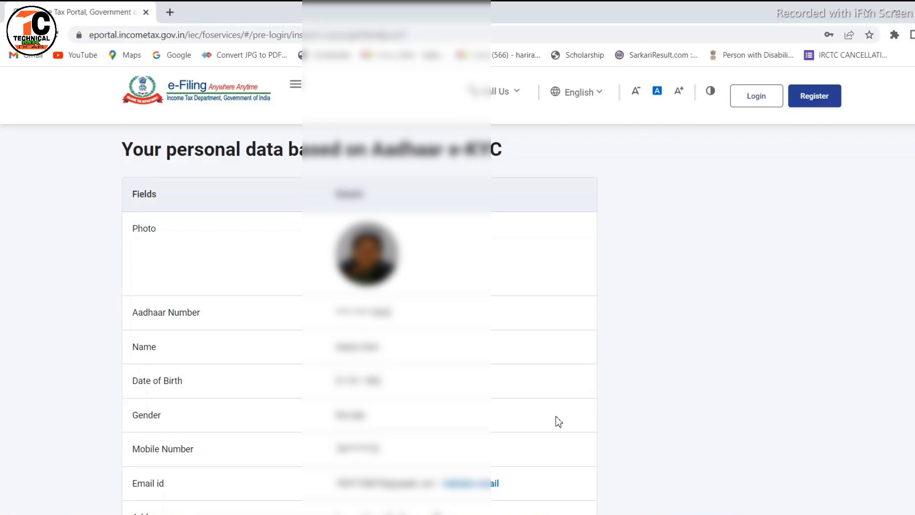
scroll(558, 421, down, 3)
scroll(558, 422, up, 1)
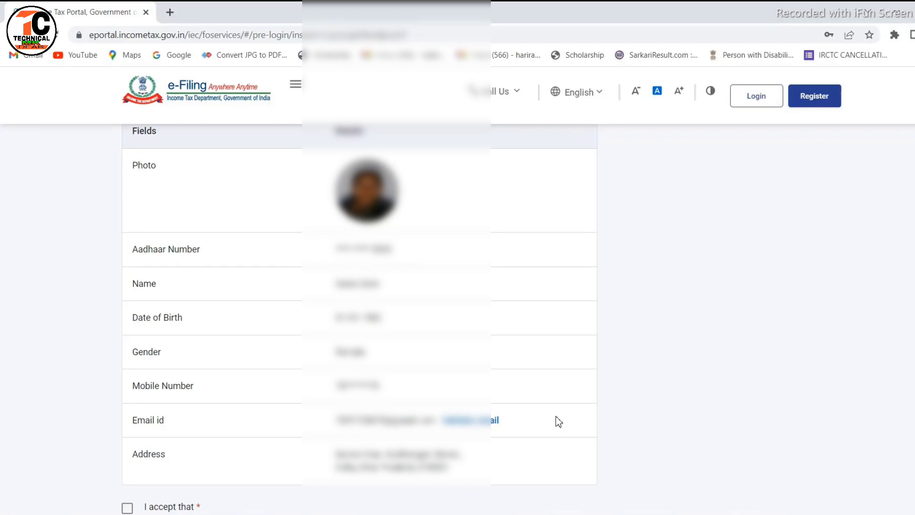
scroll(558, 421, down, 4)
click(128, 317)
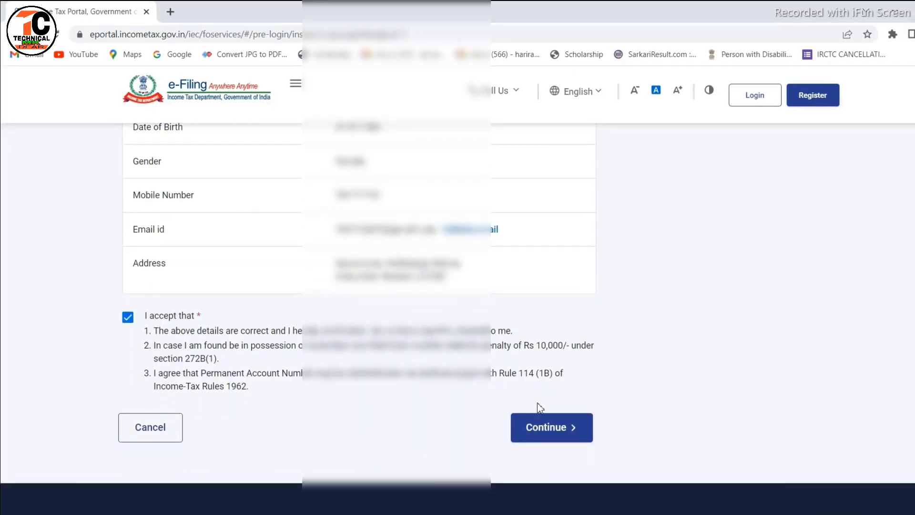
Submit the e-PAN request, choosing Continue without validating in the dialog.
scroll(437, 304, up, 3)
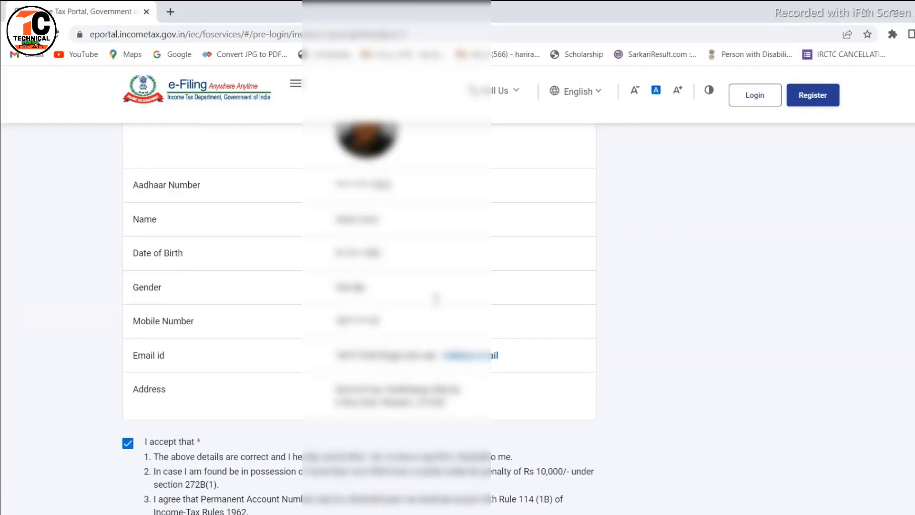
scroll(437, 305, down, 1)
click(548, 491)
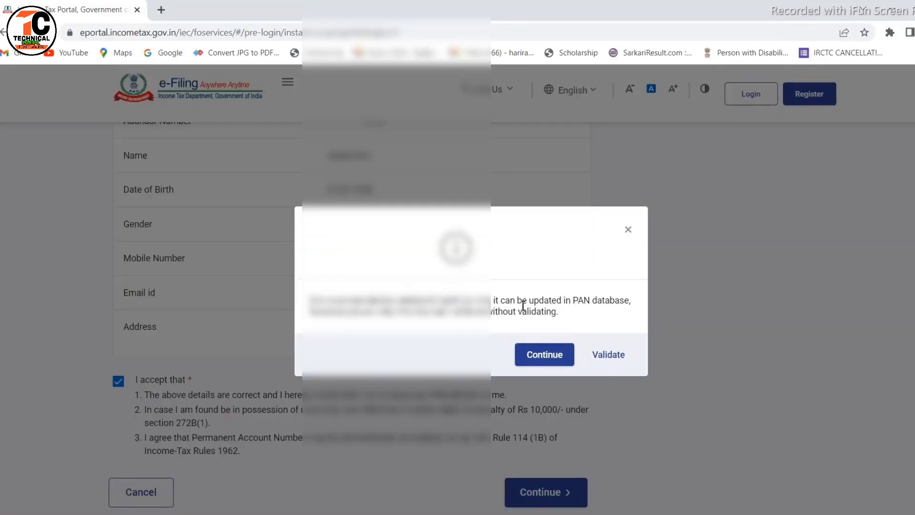
click(546, 355)
scroll(382, 335, up, 5)
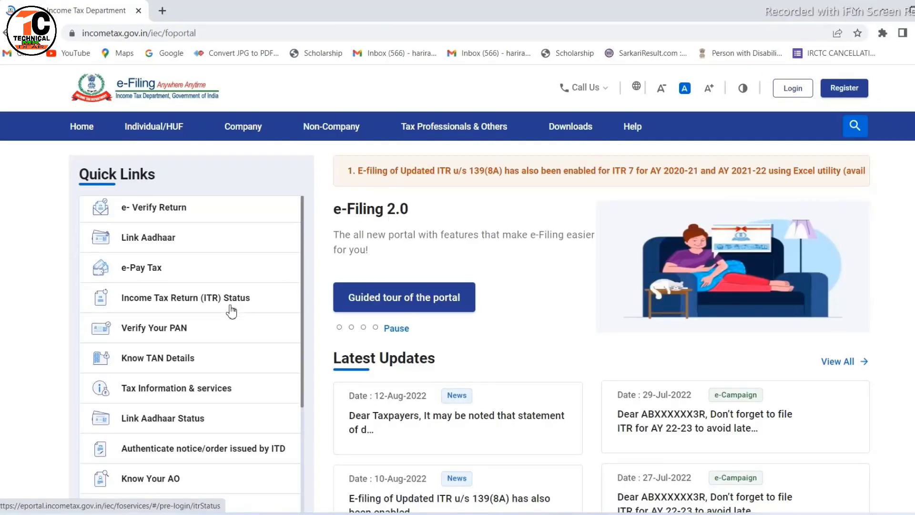
Reopen Instant E-PAN, choose Check Status/Download PAN and submit the Aadhaar number for an OTP.
scroll(231, 311, down, 3)
click(163, 388)
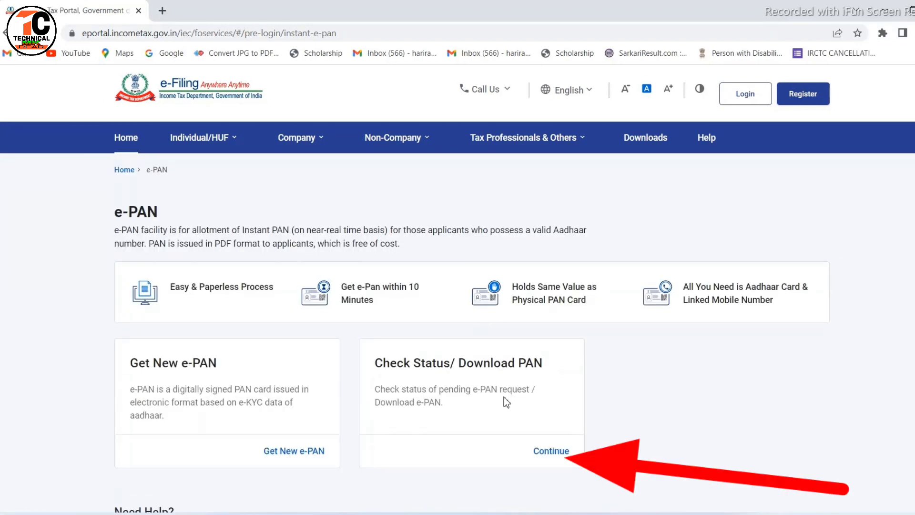
click(548, 451)
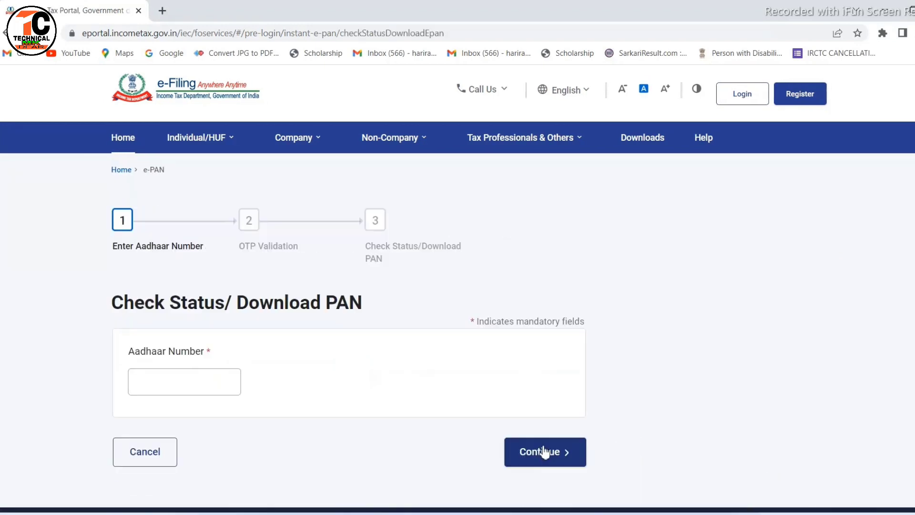
click(196, 380)
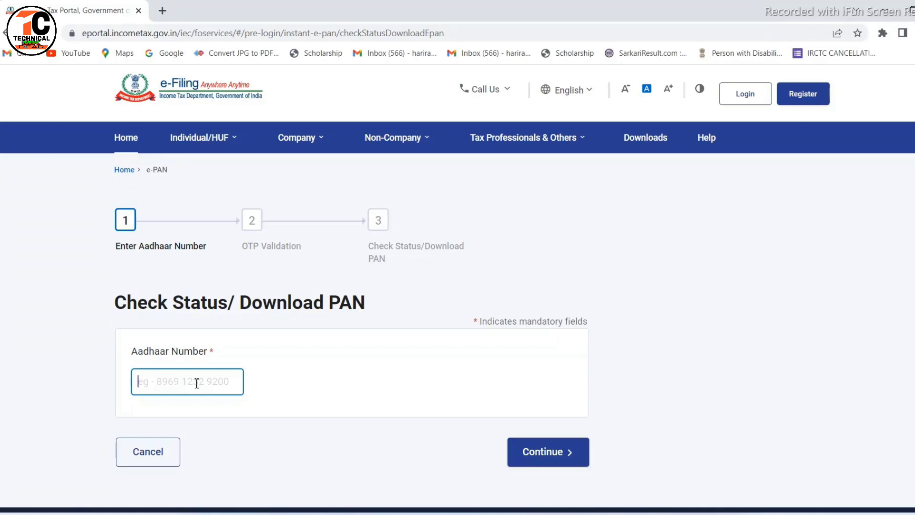
click(531, 450)
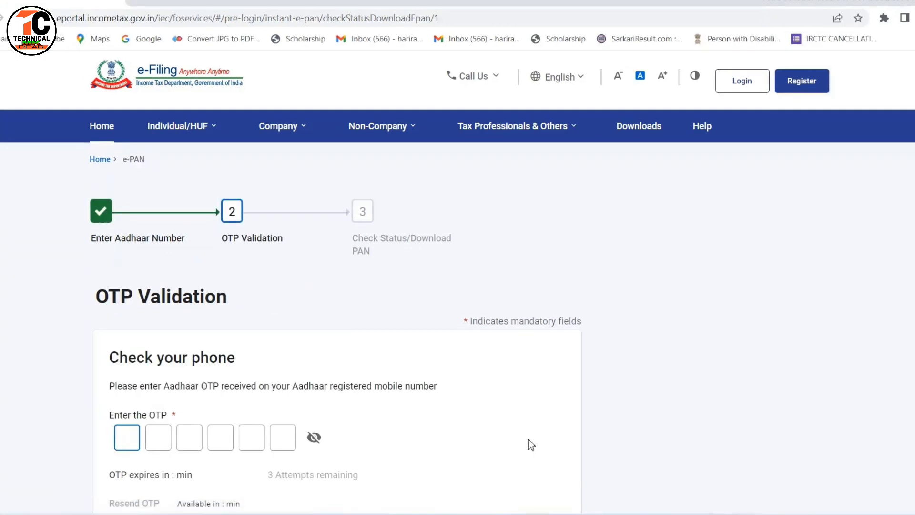
scroll(528, 443, down, 2)
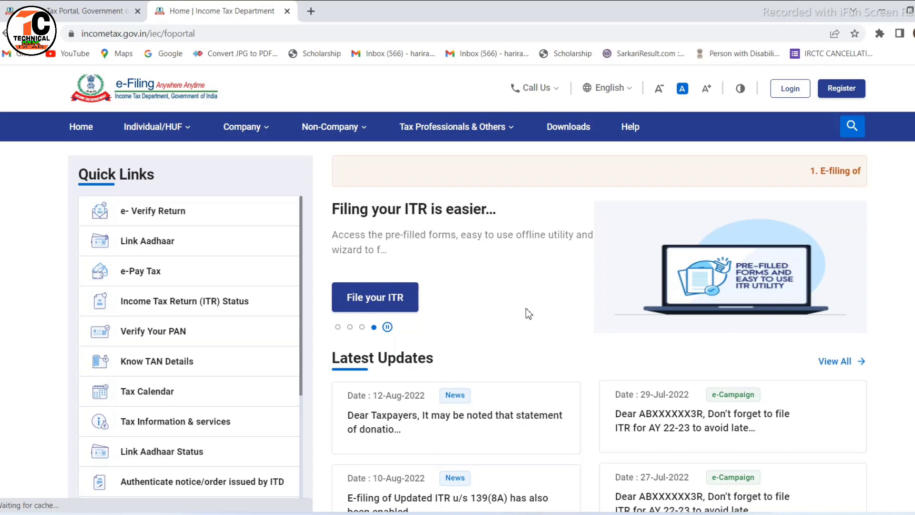
Reopen Instant E-PAN under Check Status/Download PAN, entering the Aadhaar number and six-digit OTP.
scroll(525, 308, down, 3)
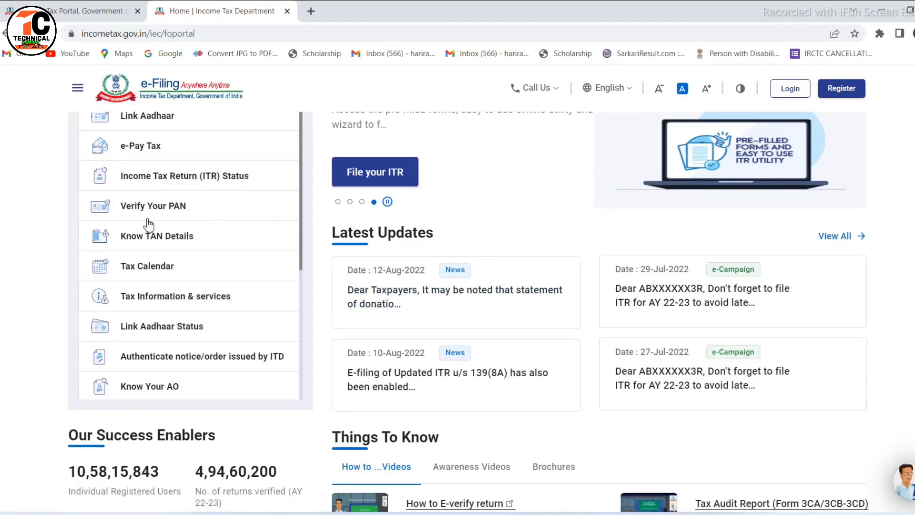
scroll(162, 291, up, 3)
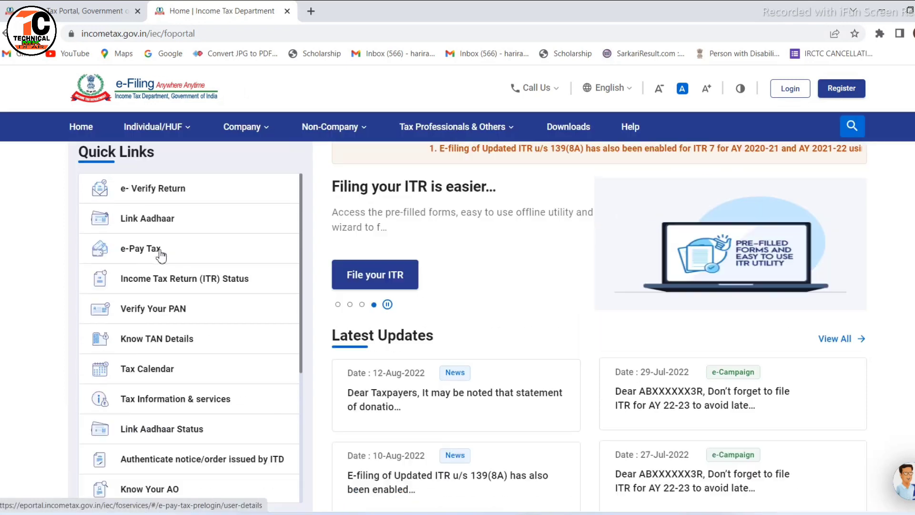
scroll(143, 248, down, 3)
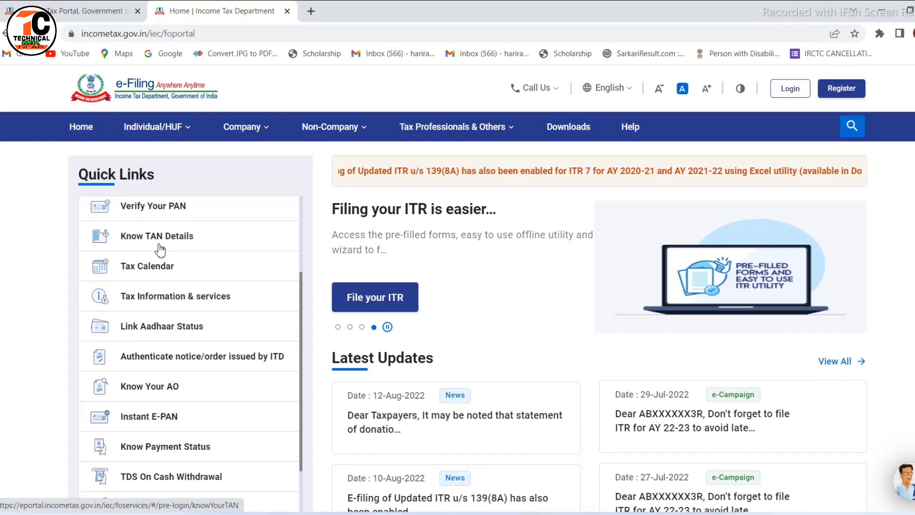
scroll(138, 295, down, 3)
click(144, 332)
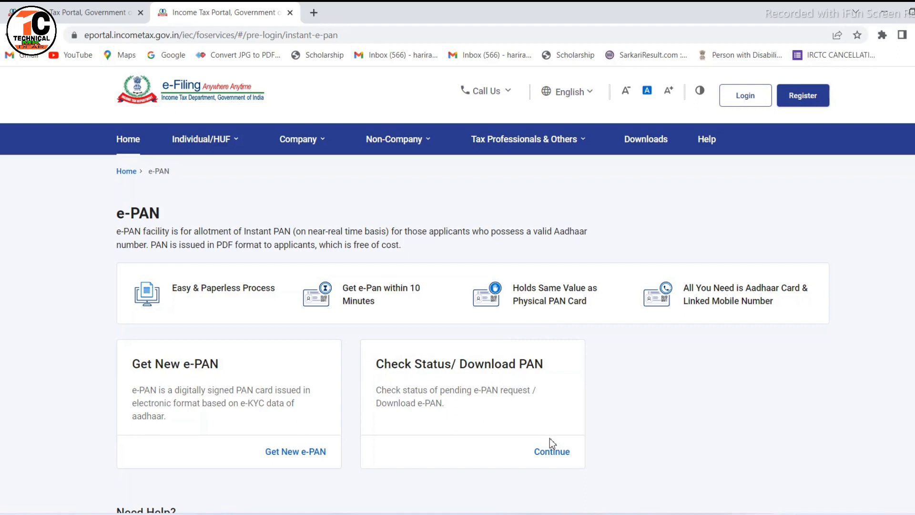
click(552, 450)
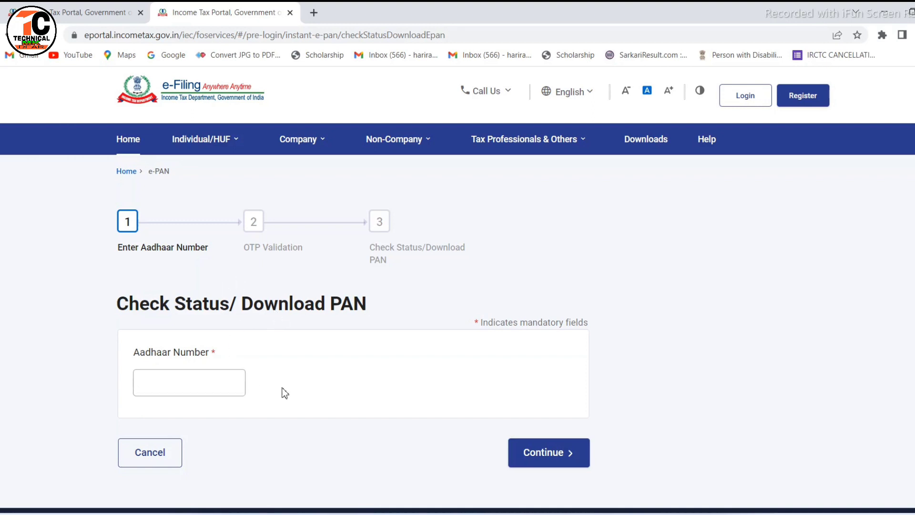
click(210, 384)
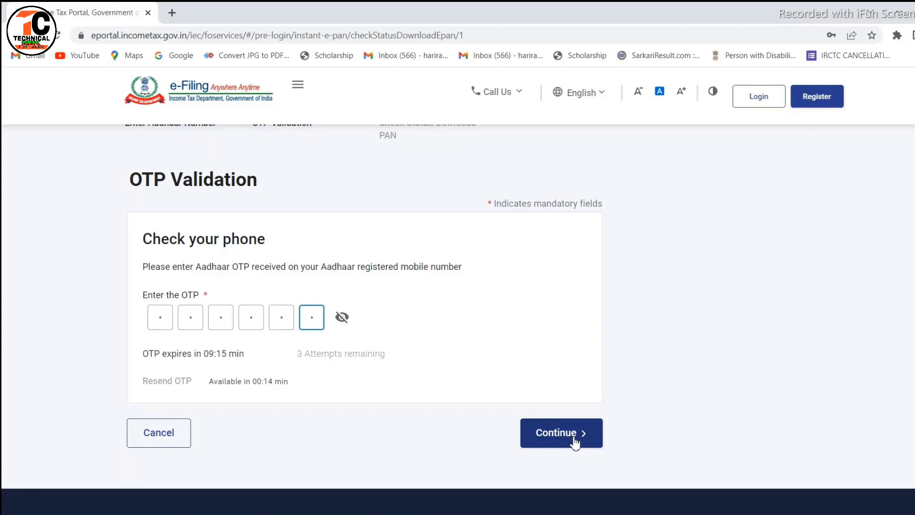
Submit the OTP, see the e-PAN allotted on 13-Aug-2022, then download and open the PDF.
click(575, 443)
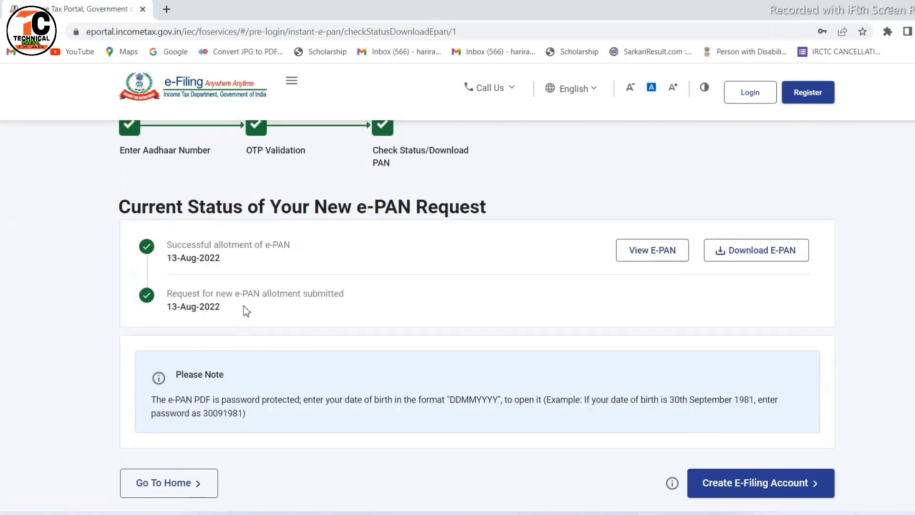
click(769, 260)
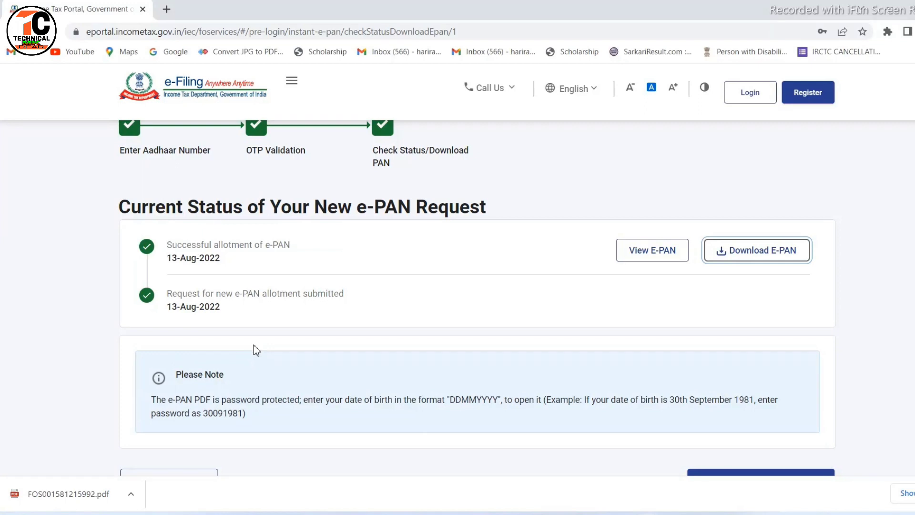
scroll(420, 387, down, 2)
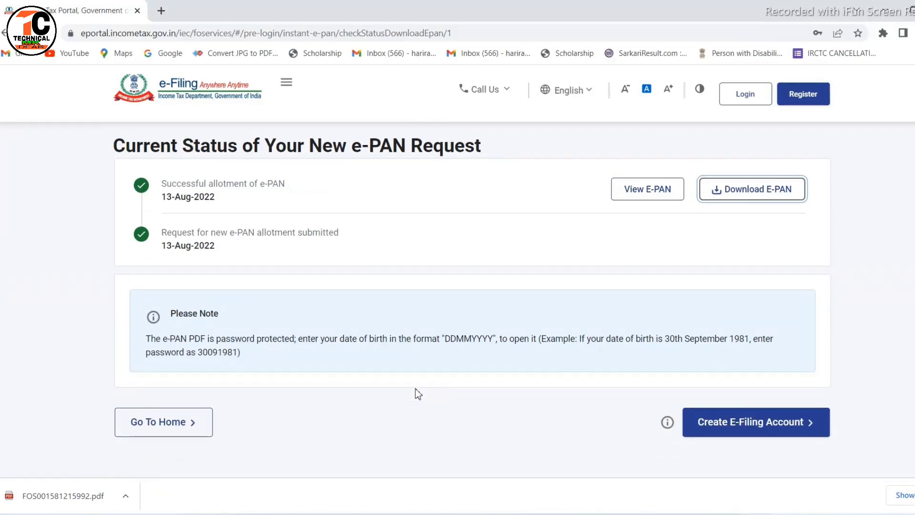
scroll(416, 388, down, 1)
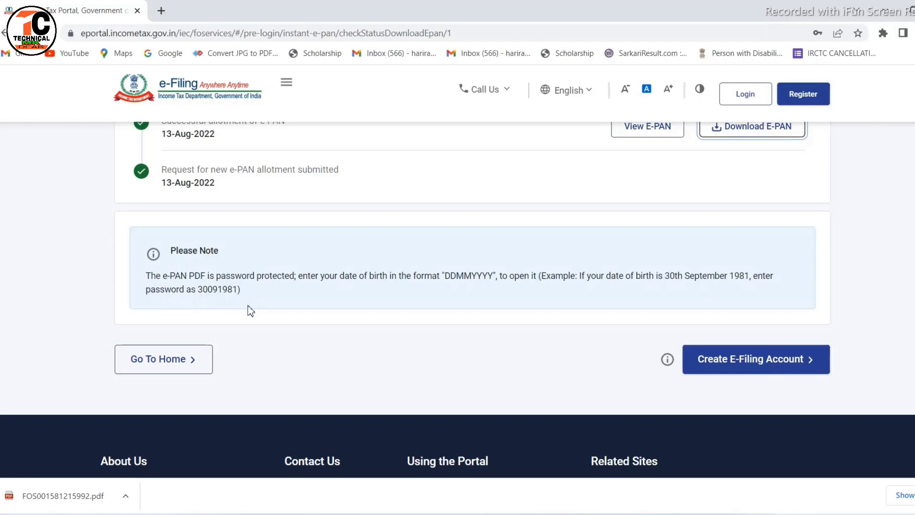
scroll(257, 315, down, 2)
scroll(257, 317, up, 4)
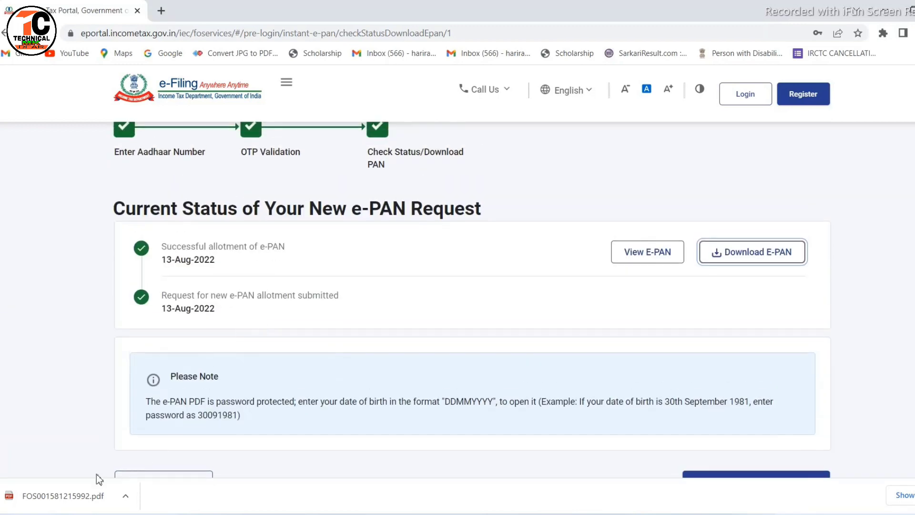
click(82, 504)
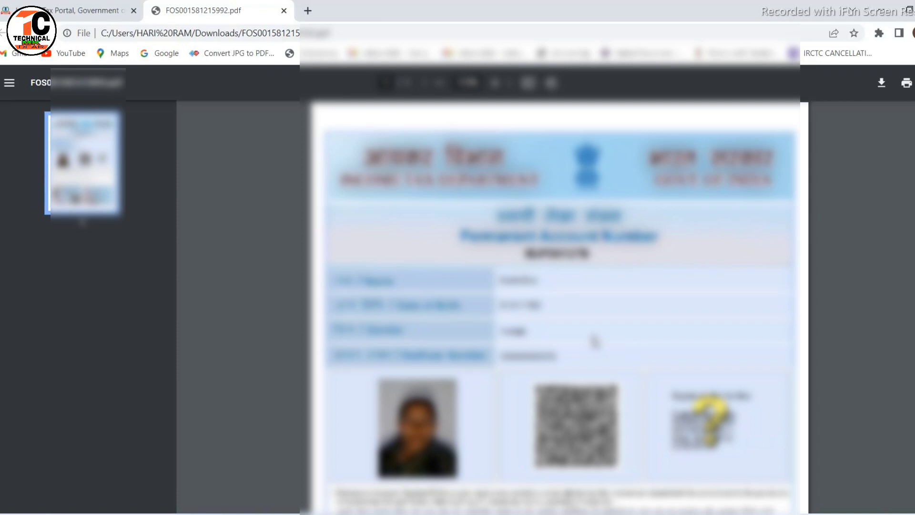
Review the e-PAN card PDF, then bring up its print dialog and the Color dropdown.
scroll(594, 341, down, 5)
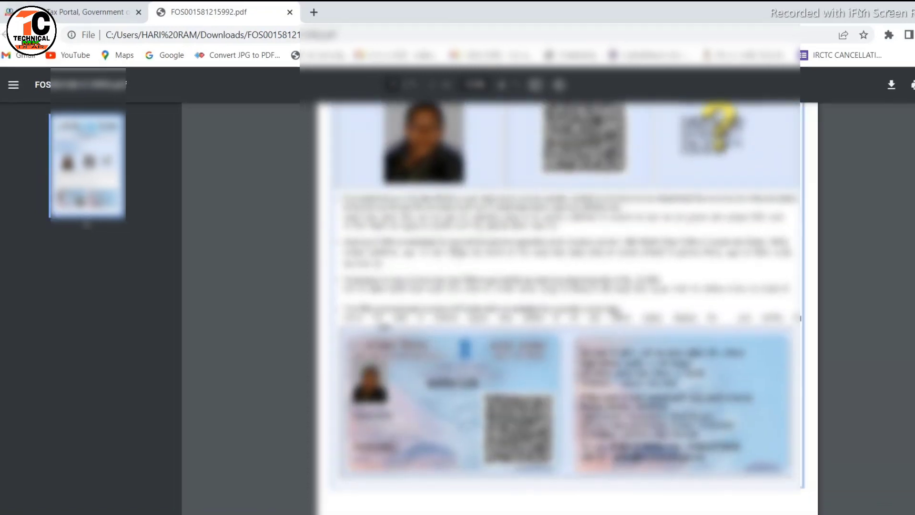
scroll(563, 285, up, 6)
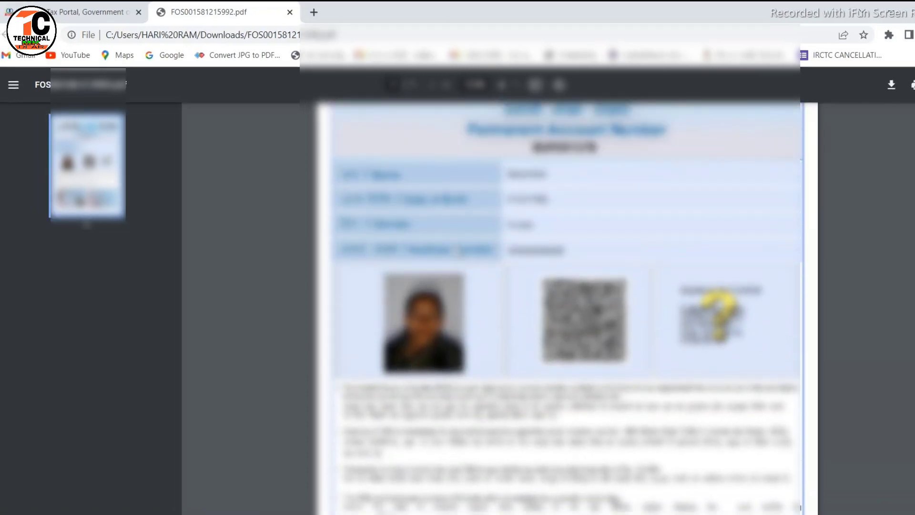
scroll(463, 258, down, 3)
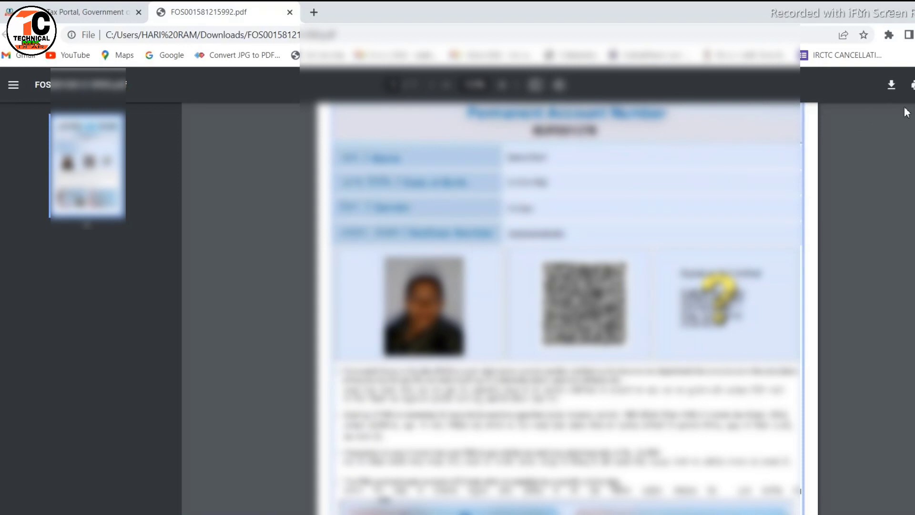
click(911, 85)
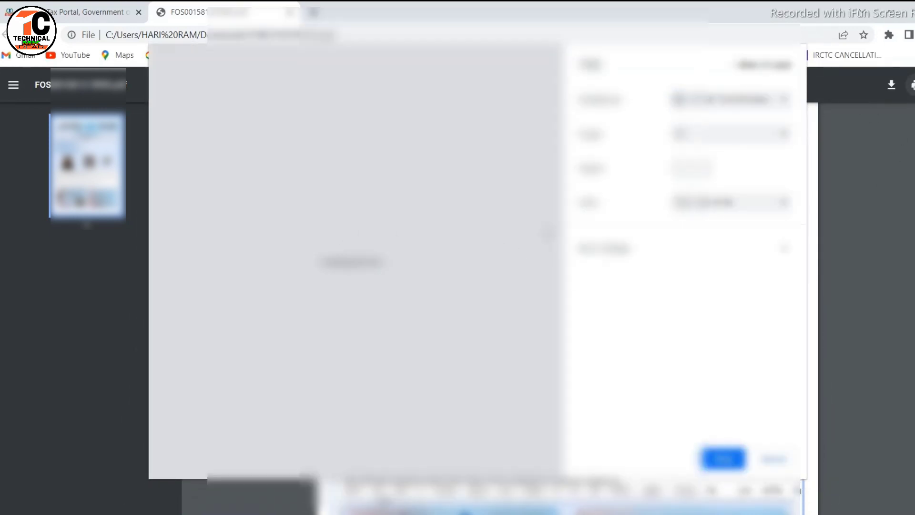
click(717, 204)
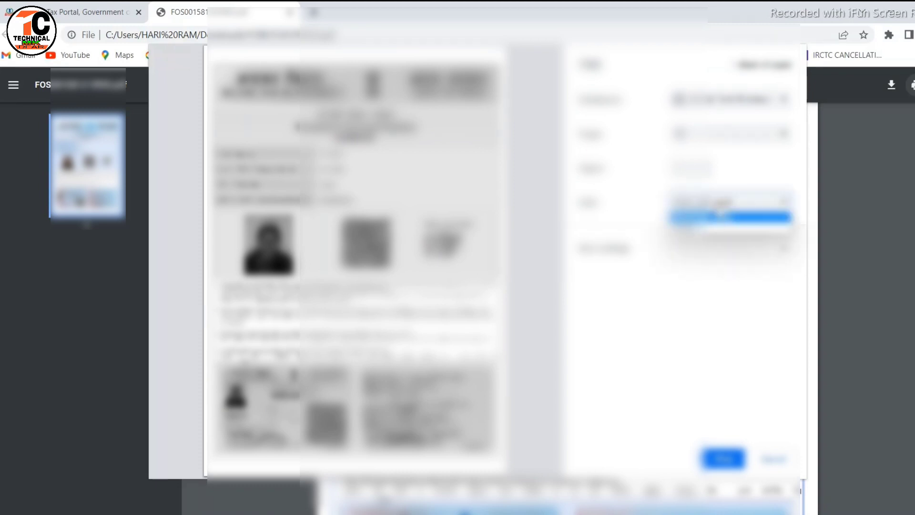